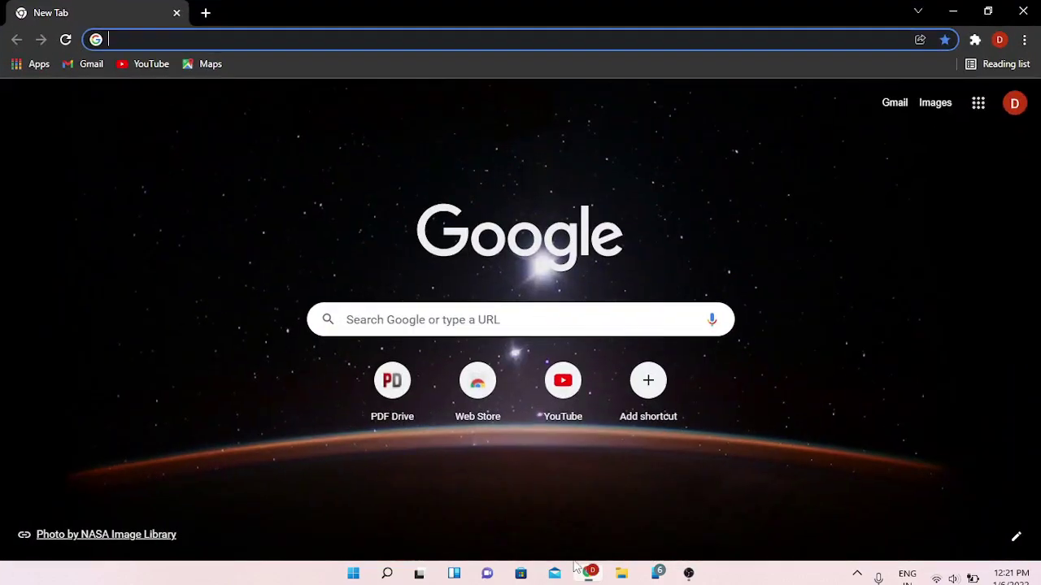
Search Google for "macrium reflect free" and open the Reflect Free Edition page on Macrium's site
{"action": "type", "text": "ma"}
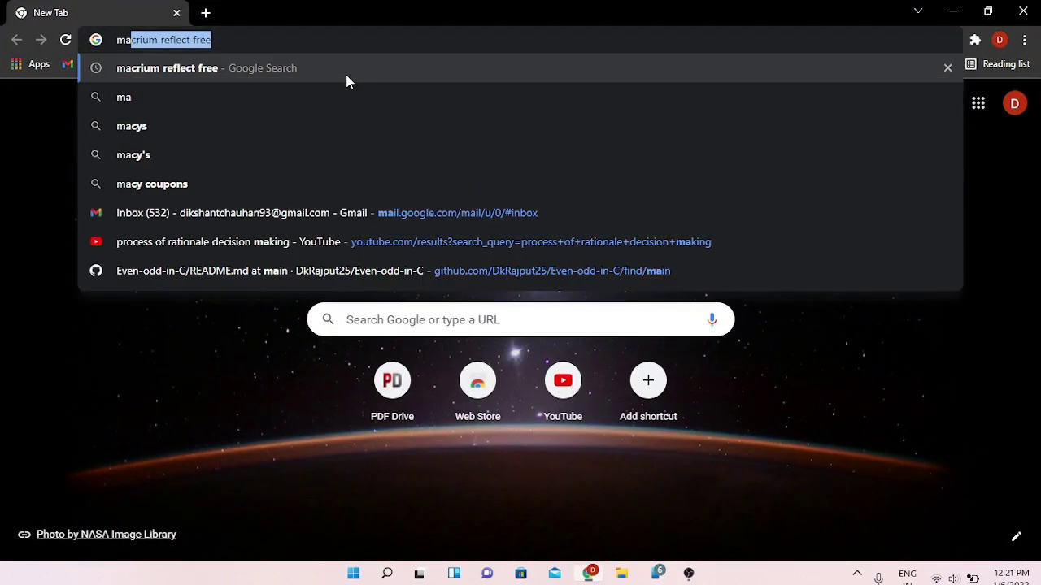
{"action": "key", "text": "Delete"}
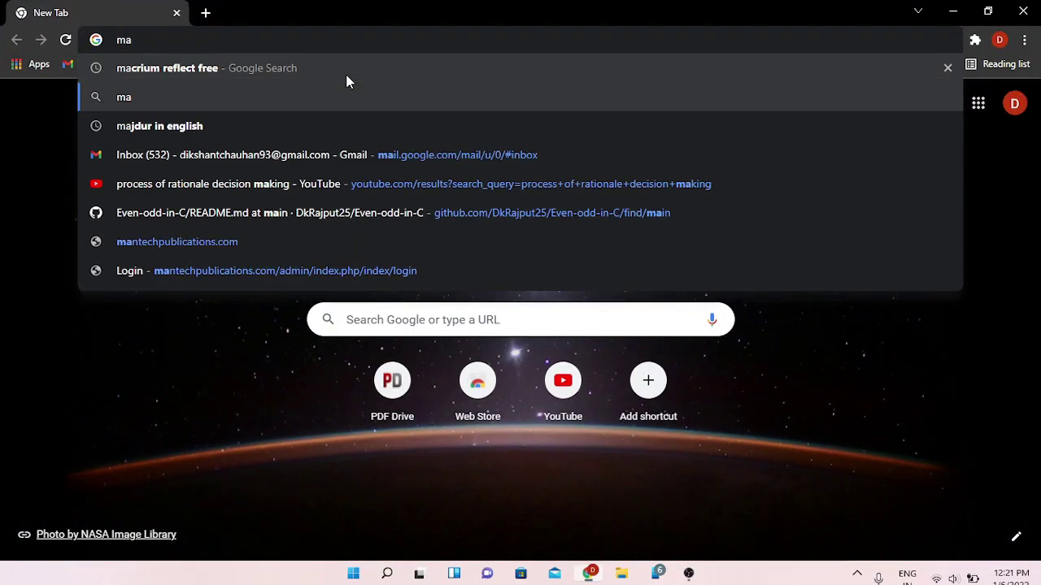
{"action": "left_click", "coordinate": [345, 72]}
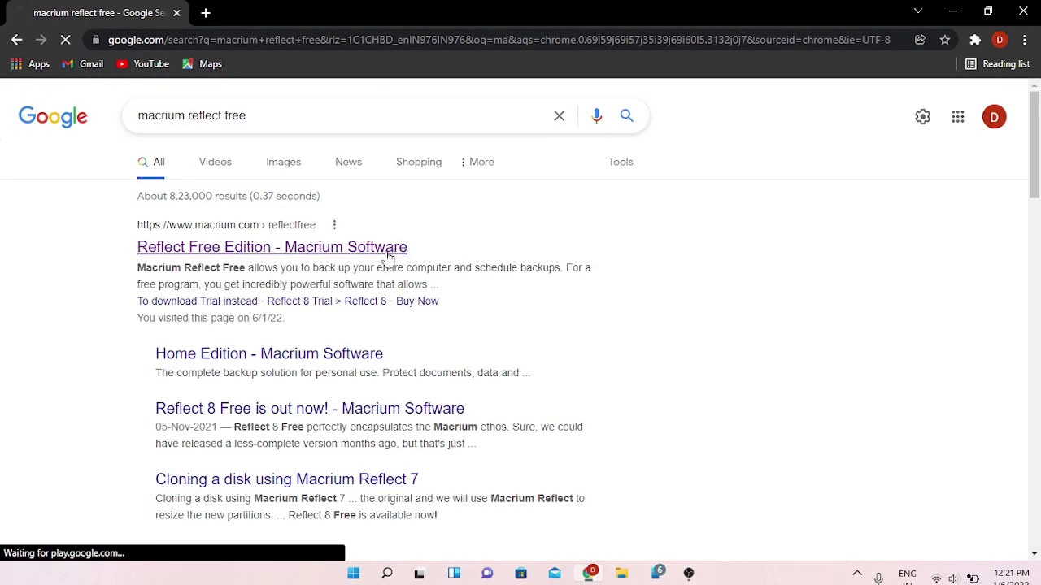
{"action": "left_click", "coordinate": [342, 256]}
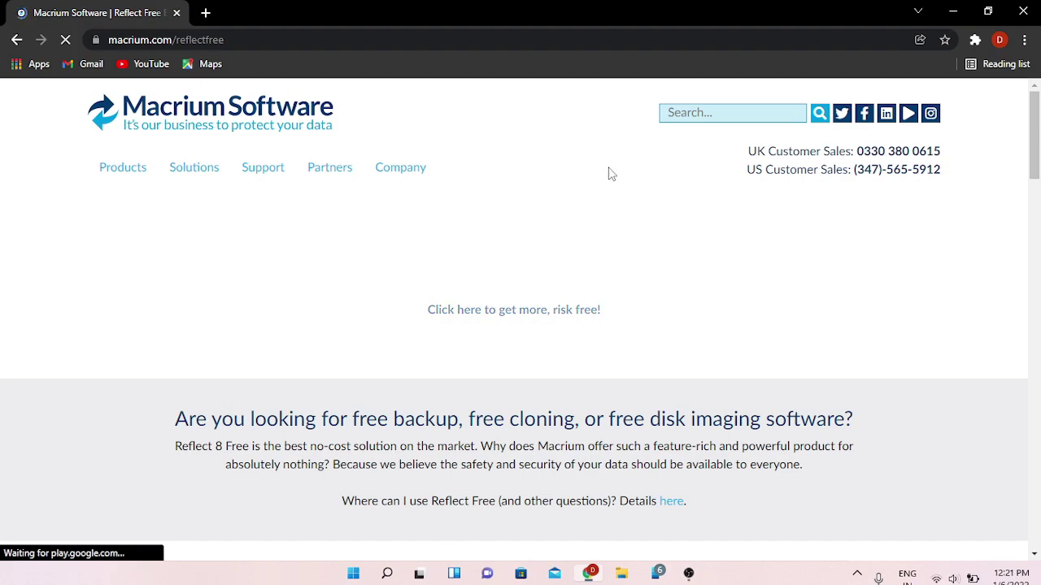
Find the Reflect 8 Free Commercial edition on the page and start its free download
{"action": "scroll", "coordinate": [499, 279], "scroll_direction": "down", "scroll_amount": 4}
{"action": "scroll", "coordinate": [500, 279], "scroll_direction": "down", "scroll_amount": 3}
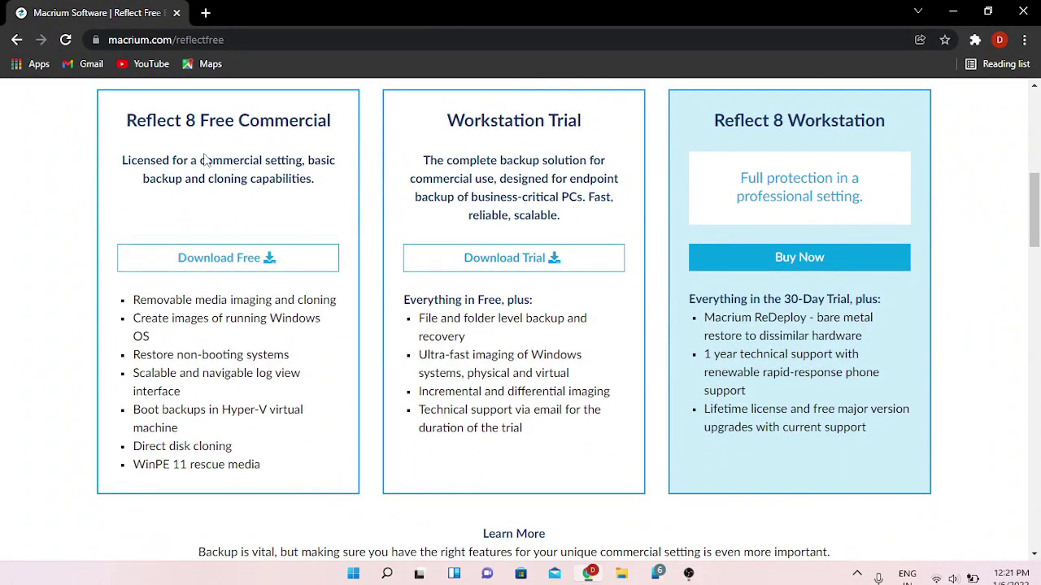
{"action": "left_click", "coordinate": [230, 258]}
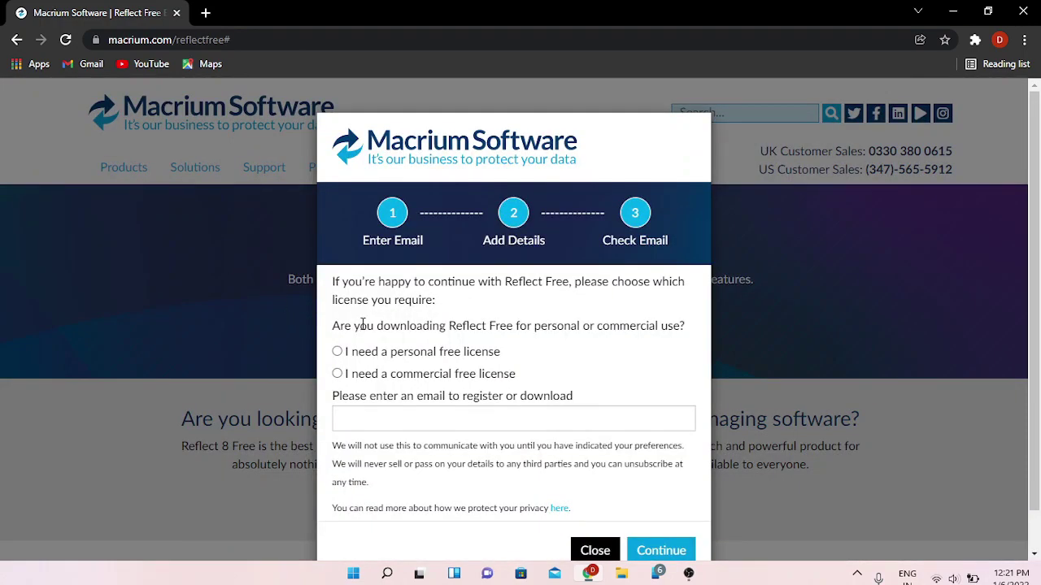
Choose the personal free license without entering an email and submit the form to download the Macrium download agent
{"action": "scroll", "coordinate": [479, 390], "scroll_direction": "down", "scroll_amount": 1}
{"action": "left_click", "coordinate": [643, 505]}
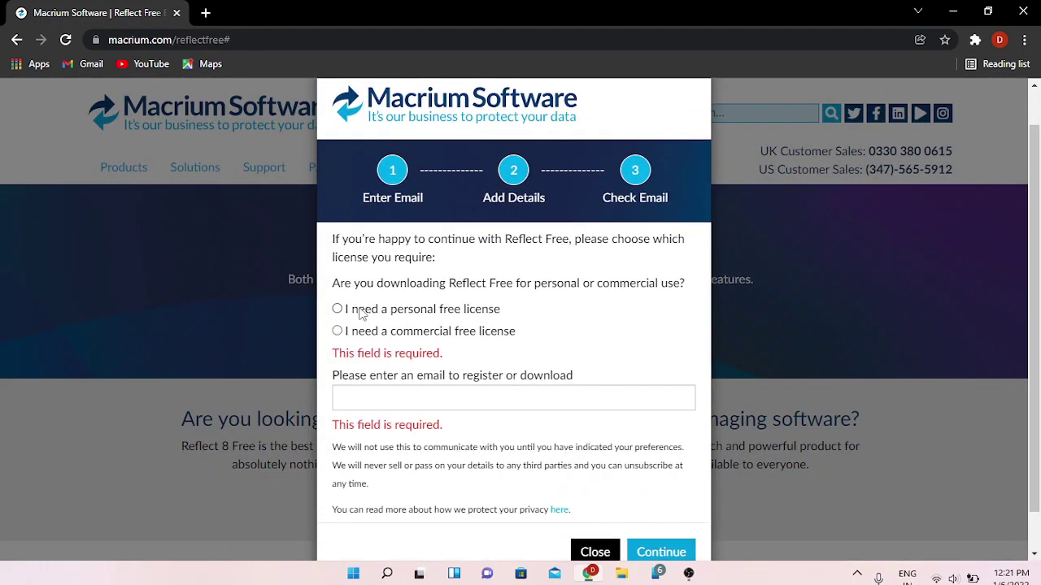
{"action": "left_click", "coordinate": [364, 311]}
{"action": "left_click", "coordinate": [374, 312]}
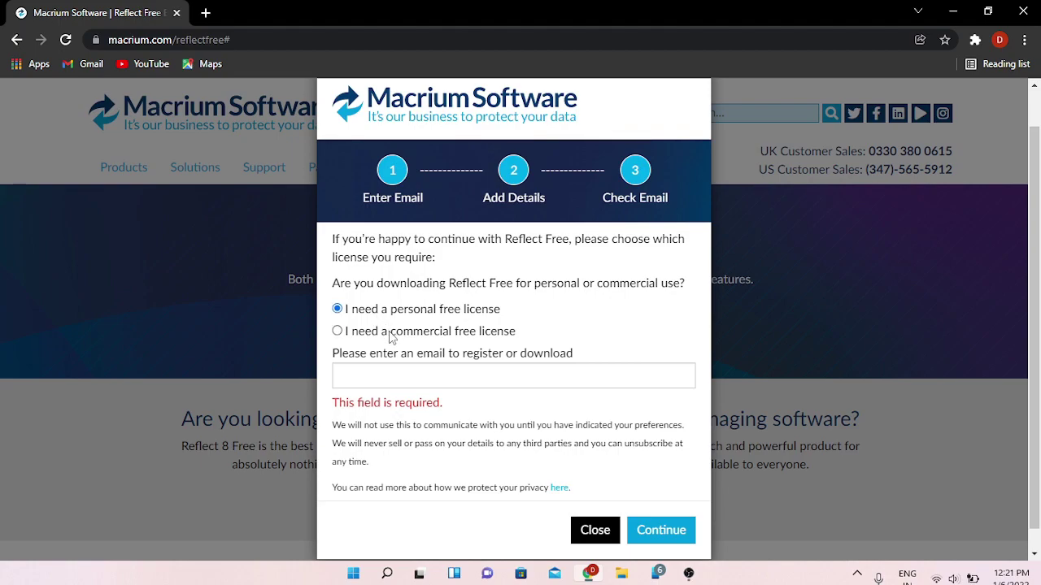
{"action": "left_click", "coordinate": [689, 532]}
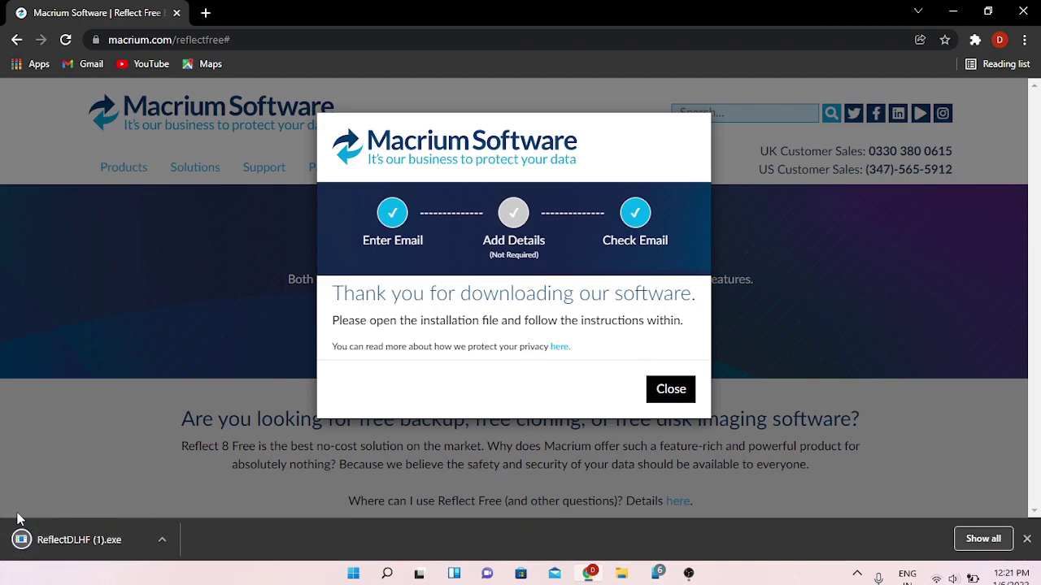
Show the downloaded ReflectDLHF.exe in its folder from the browser's downloads list and launch it
{"action": "left_click", "coordinate": [1025, 39]}
{"action": "left_click", "coordinate": [915, 145]}
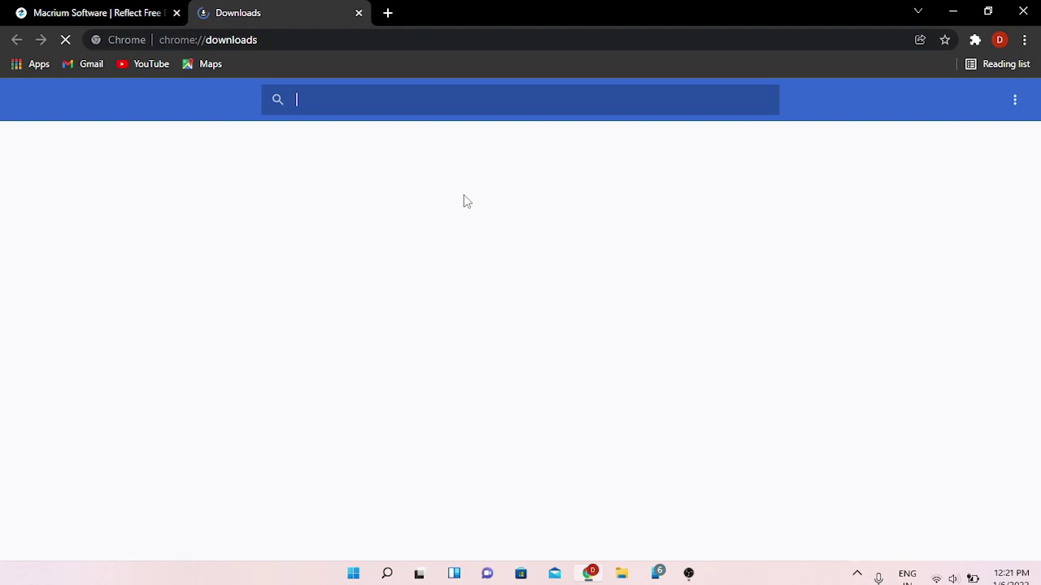
{"action": "double_click", "coordinate": [365, 243]}
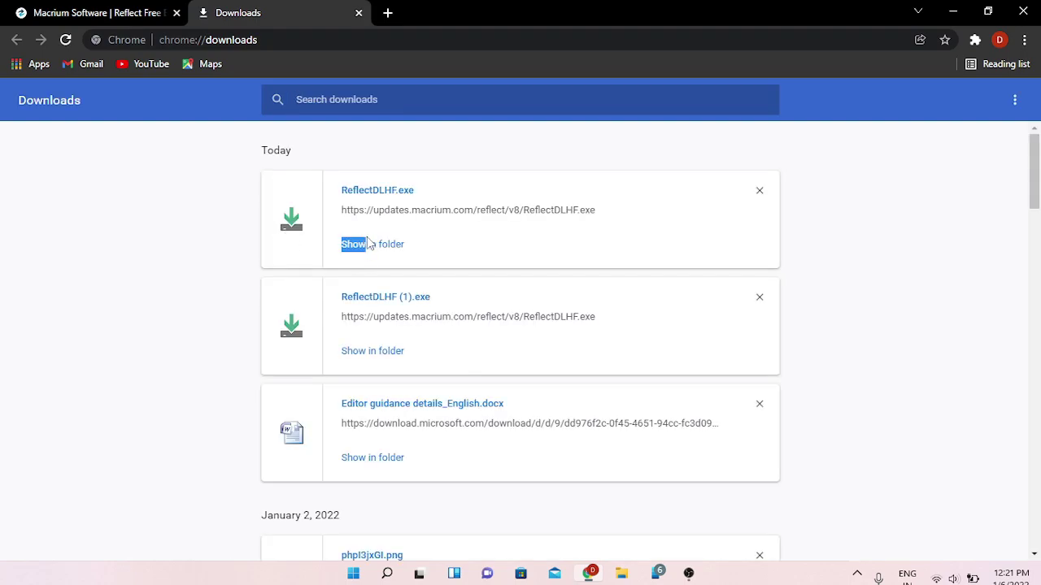
{"action": "left_click", "coordinate": [376, 245]}
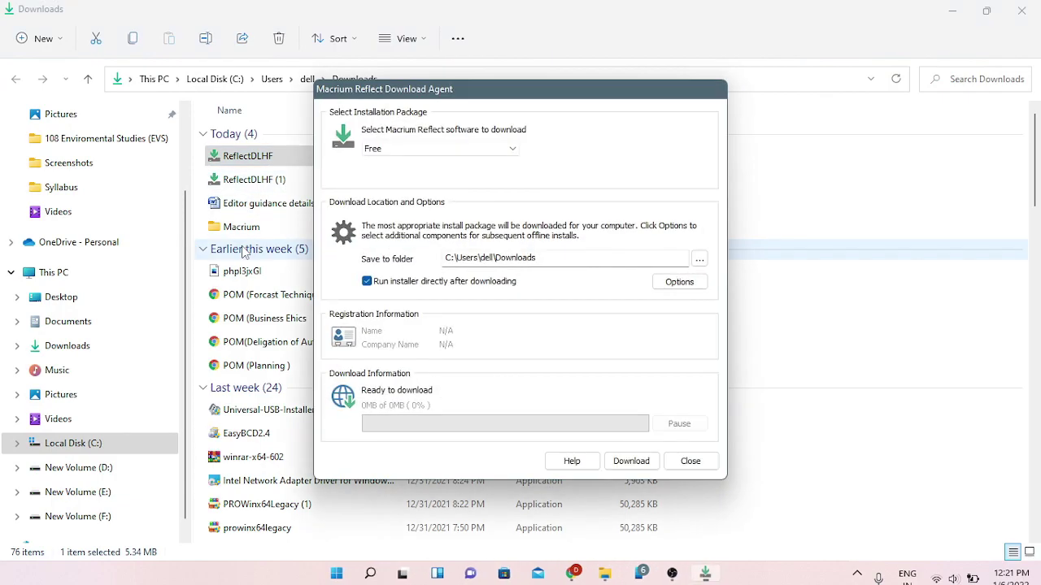
Download the Free package to the Downloads folder, overwriting the existing files, and minimize the open windows to the desktop
{"action": "left_click", "coordinate": [614, 462]}
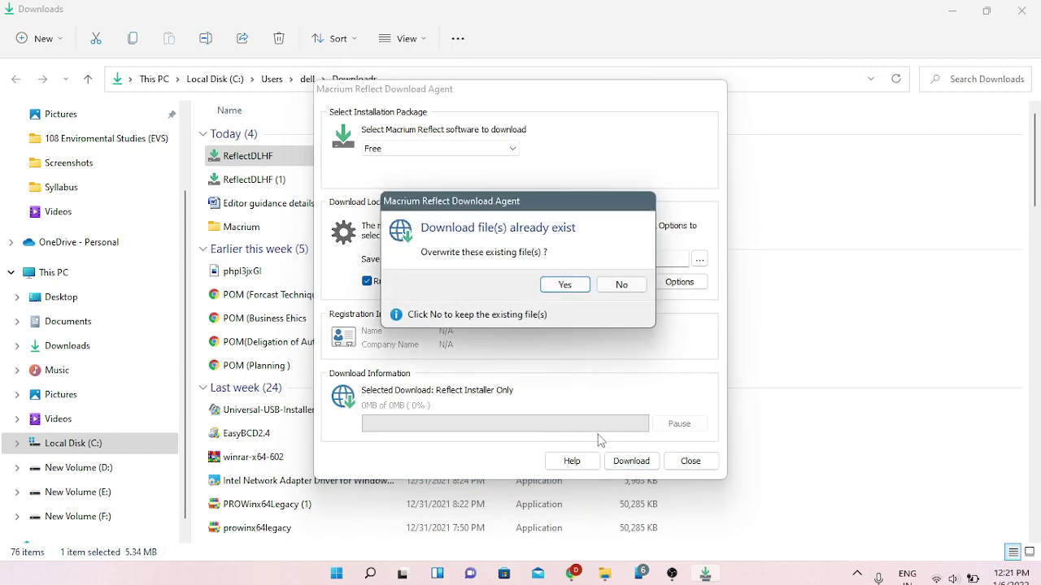
{"action": "left_click", "coordinate": [565, 285]}
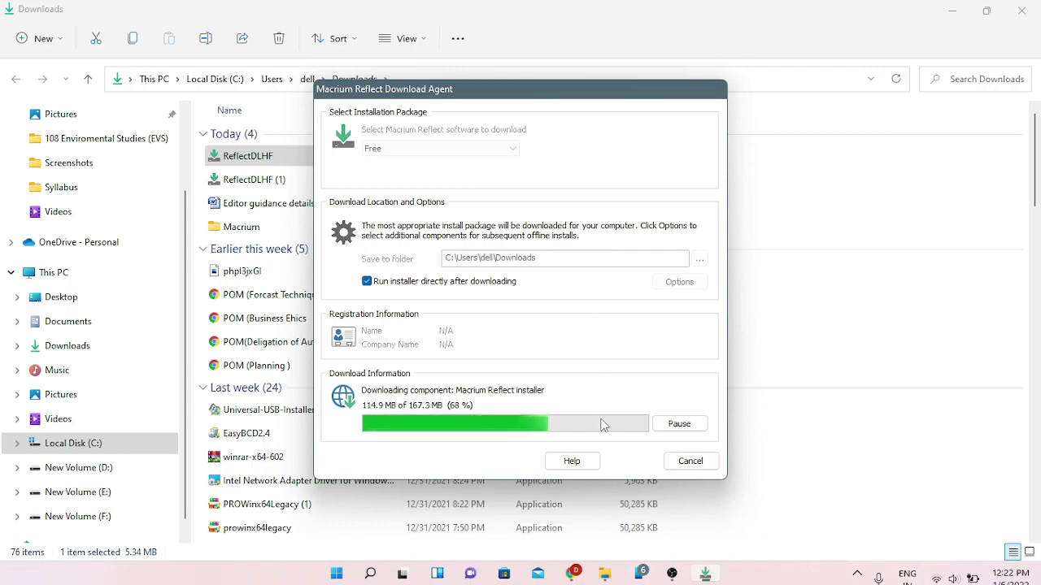
{"action": "left_click", "coordinate": [952, 10]}
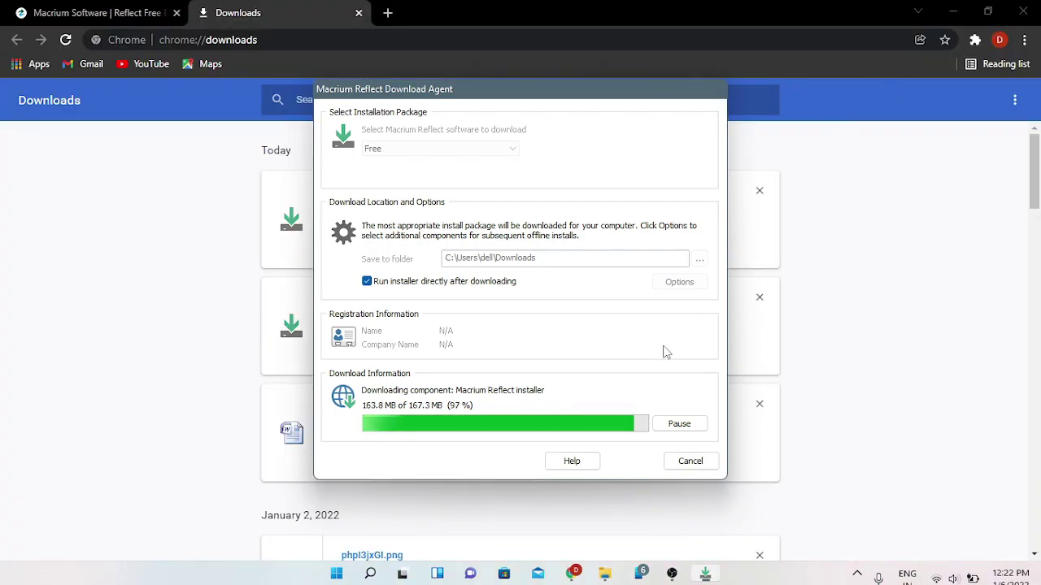
{"action": "left_click", "coordinate": [1038, 573]}
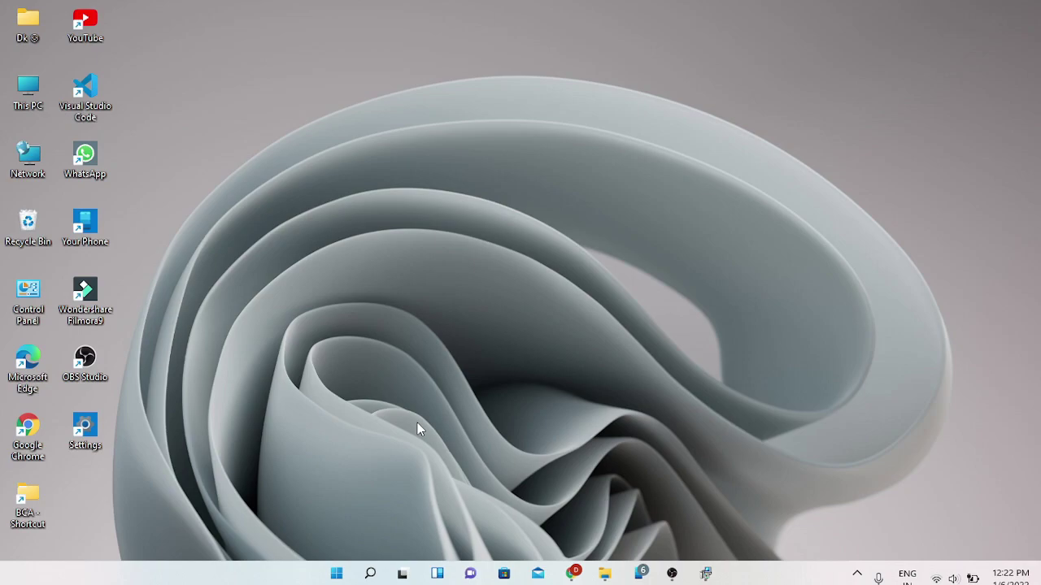
Continue the Macrium Reflect installer into the setup wizard and accept the terms of the license agreement
{"action": "mouse_move", "coordinate": [706, 573]}
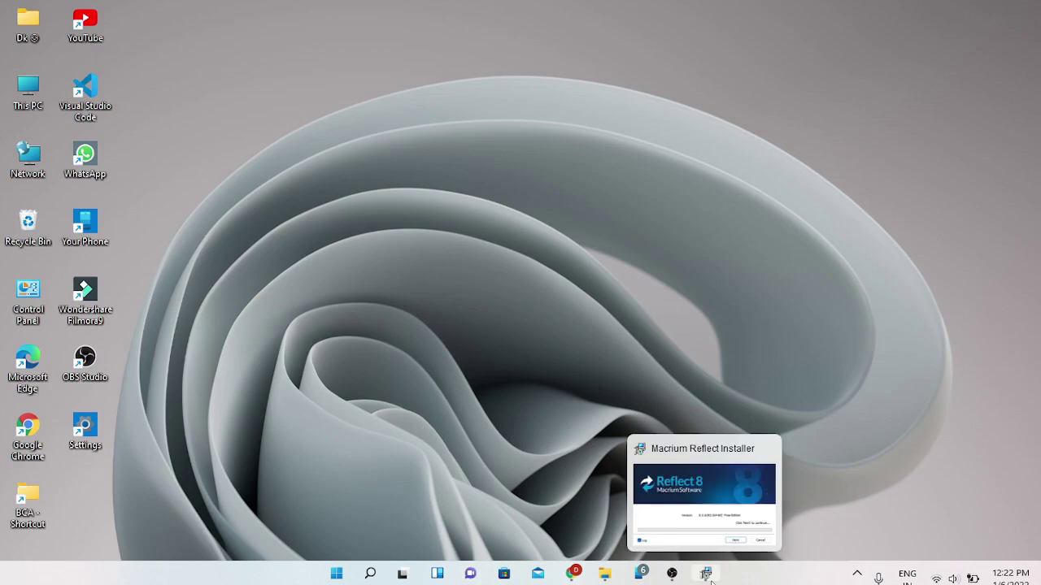
{"action": "left_click", "coordinate": [704, 527]}
{"action": "left_click", "coordinate": [587, 384]}
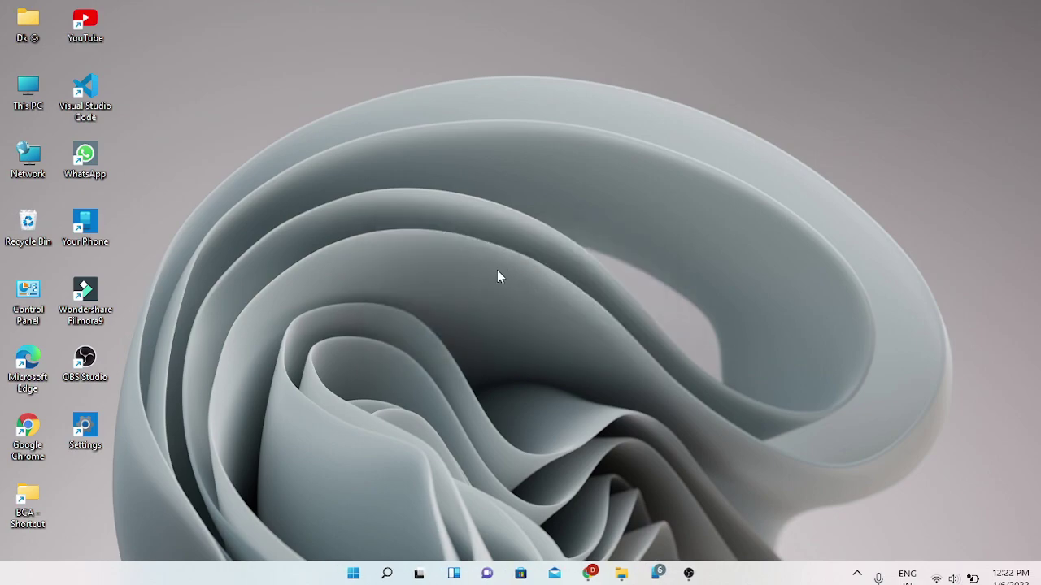
{"action": "left_click", "coordinate": [600, 406]}
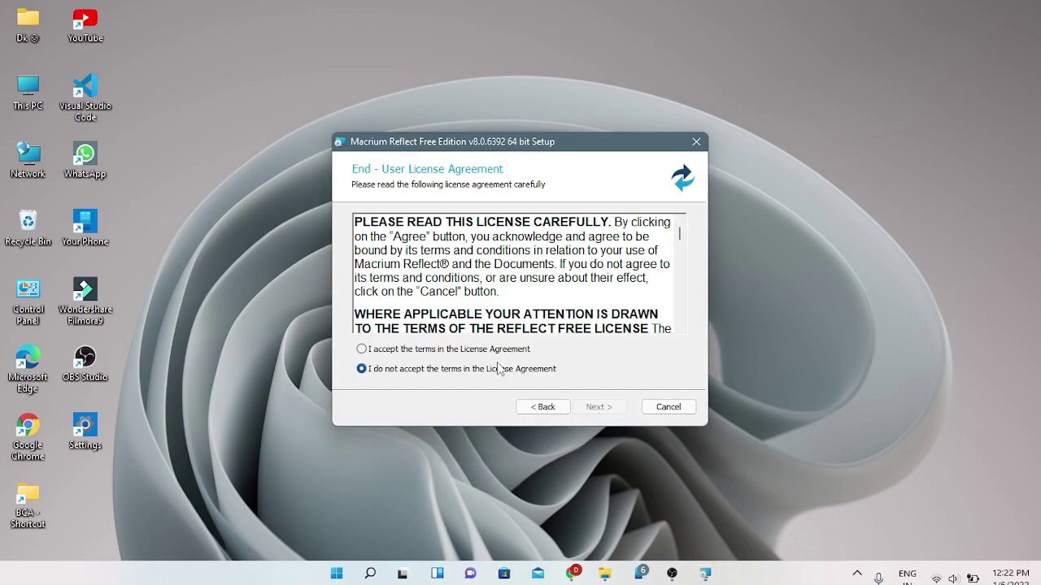
{"action": "left_click", "coordinate": [361, 349]}
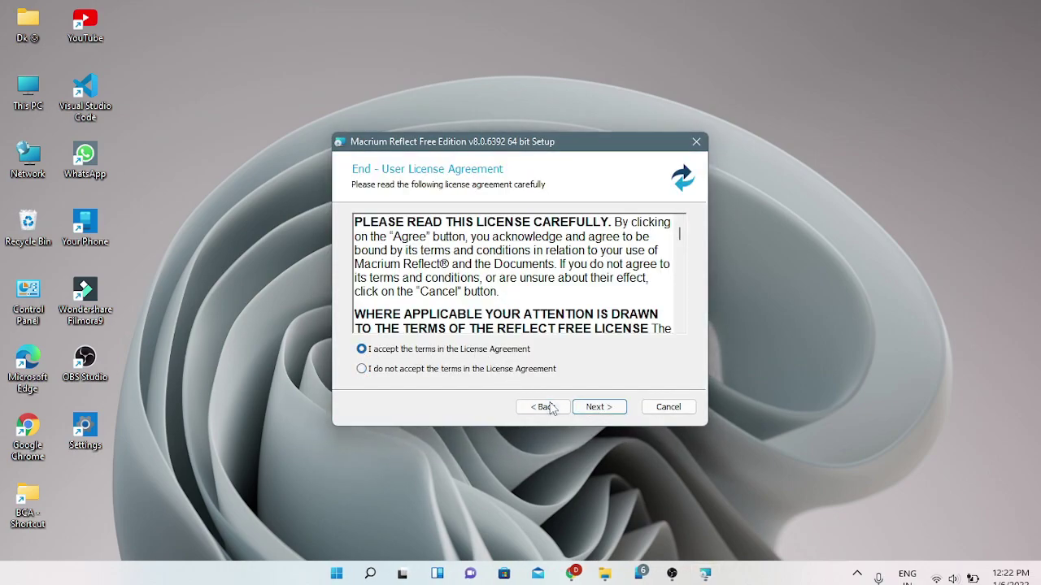
{"action": "key", "text": "Return"}
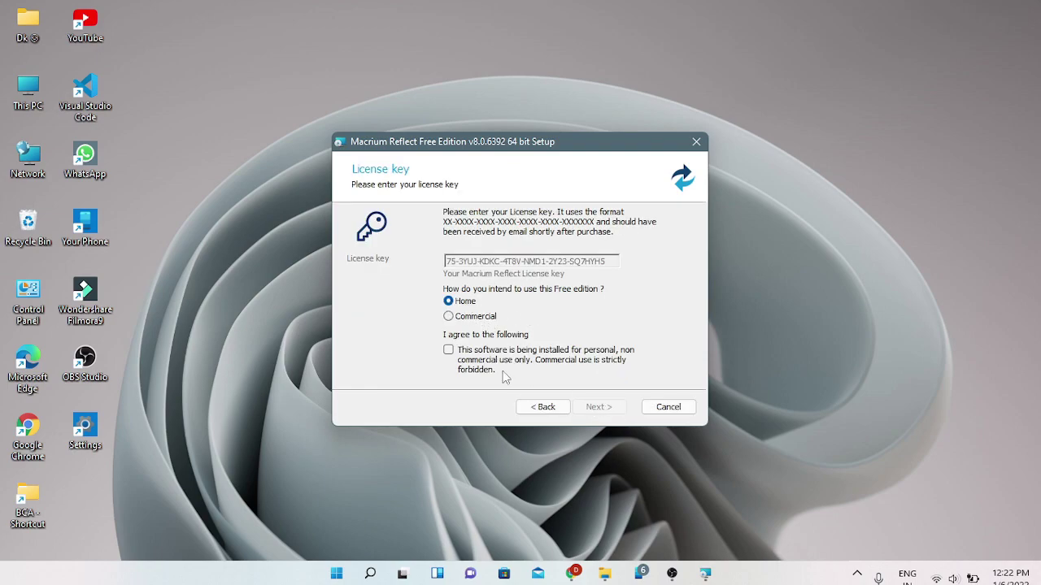
Agree to personal, non-commercial Home use and opt out of registering this installation of Macrium Reflect
{"action": "left_click", "coordinate": [448, 351]}
{"action": "left_click", "coordinate": [593, 408]}
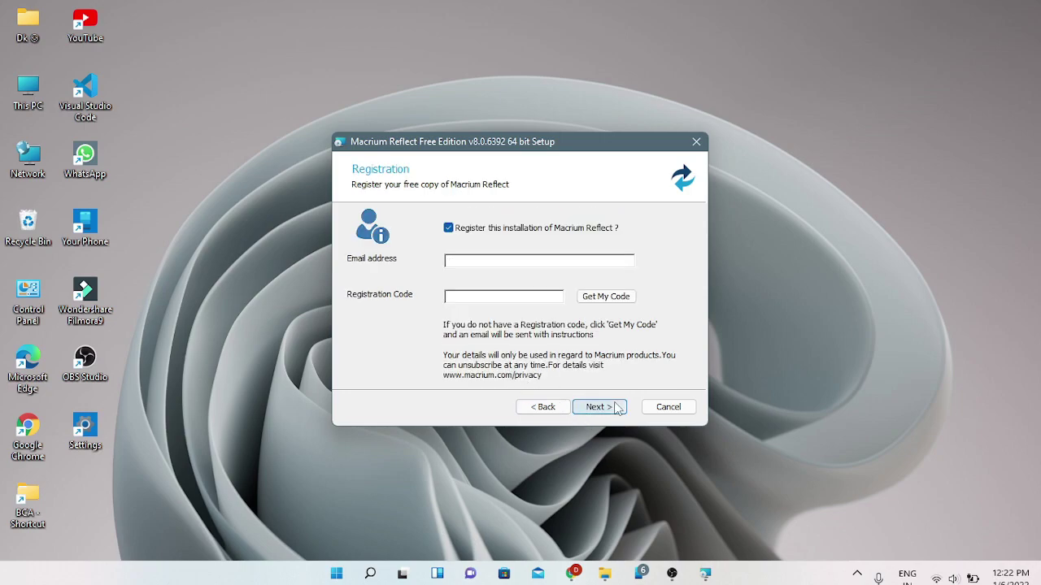
{"action": "left_click", "coordinate": [448, 228]}
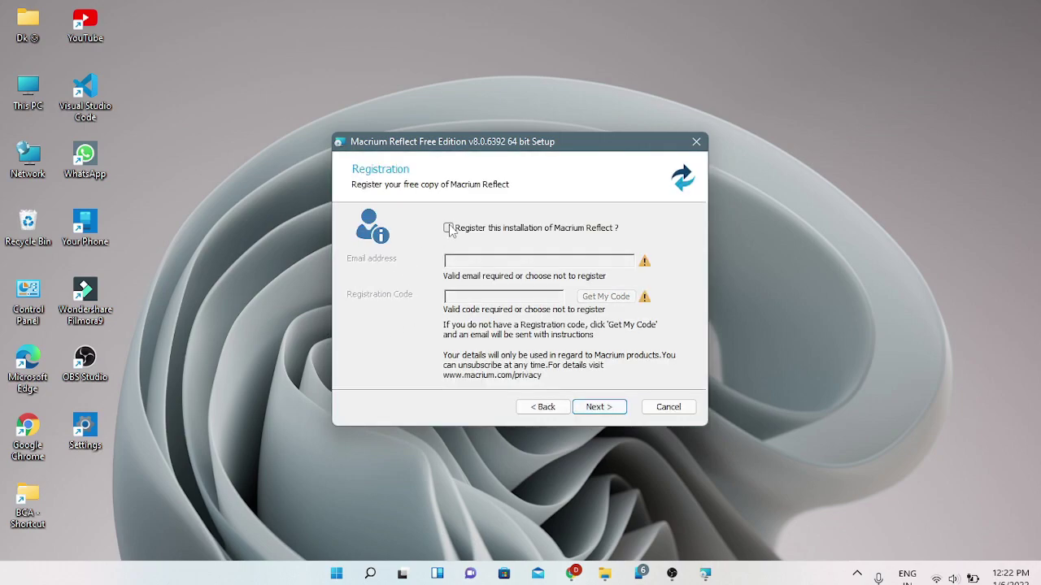
{"action": "left_click", "coordinate": [573, 410]}
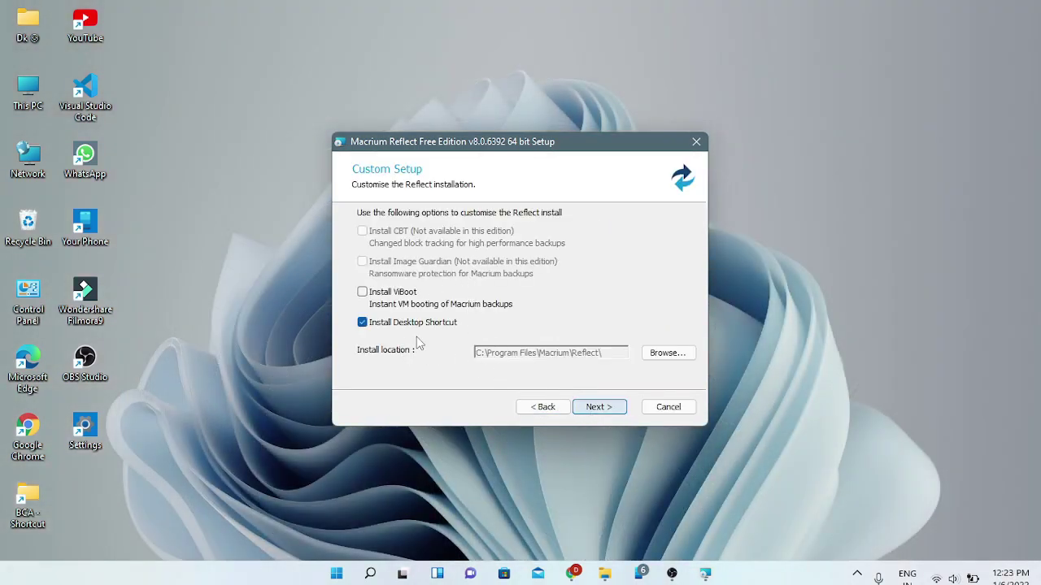
Install Macrium Reflect with a desktop shortcut in the default location and complete the setup wizard
{"action": "left_click", "coordinate": [598, 404]}
{"action": "left_click", "coordinate": [574, 404]}
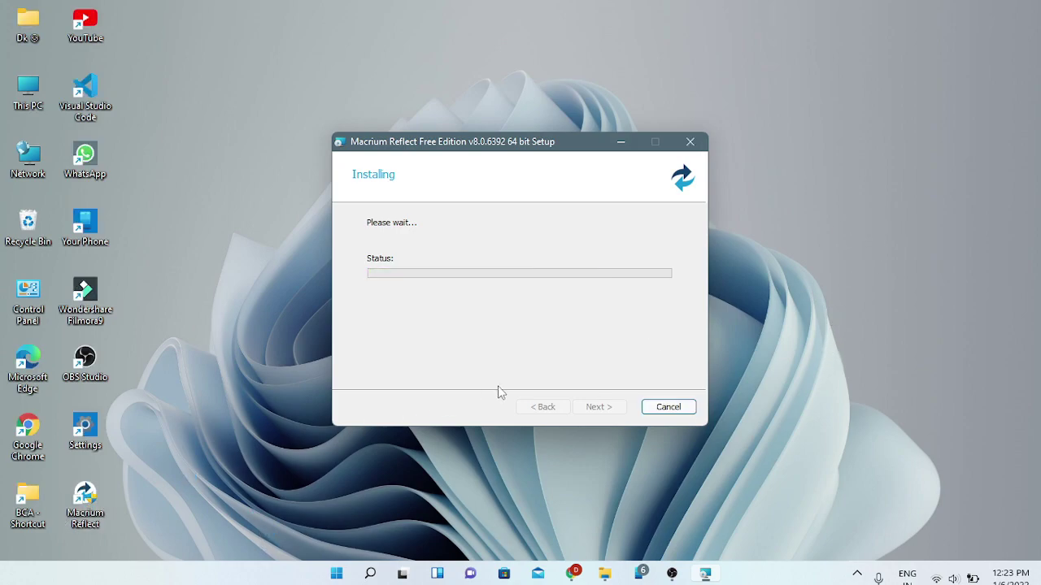
{"action": "left_click", "coordinate": [599, 407]}
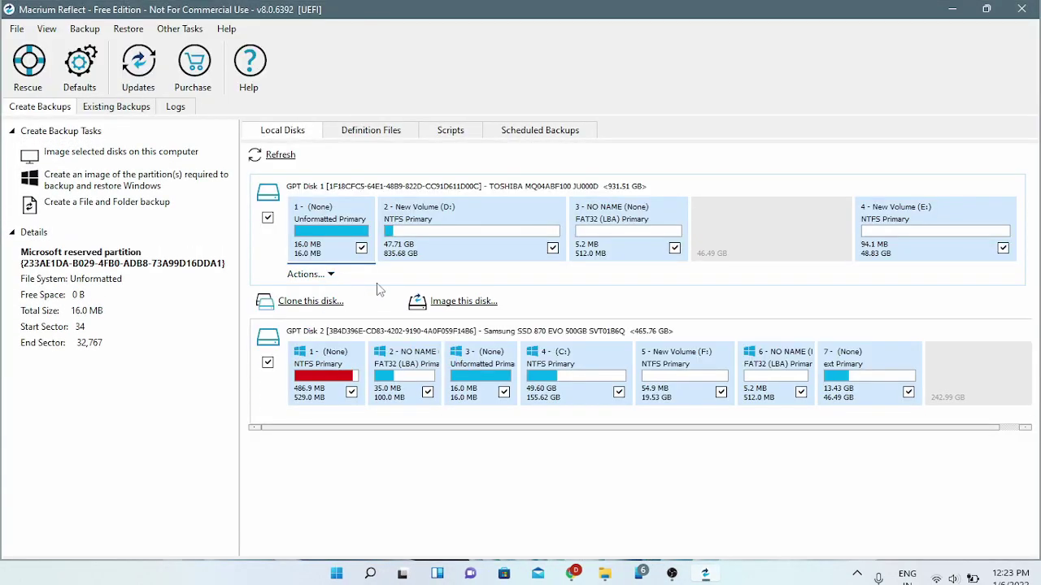
Start cloning the TOSHIBA MQ04ABF100 disk and choose the Samsung SSD 870 EVO 500GB as the destination
{"action": "left_click", "coordinate": [298, 306]}
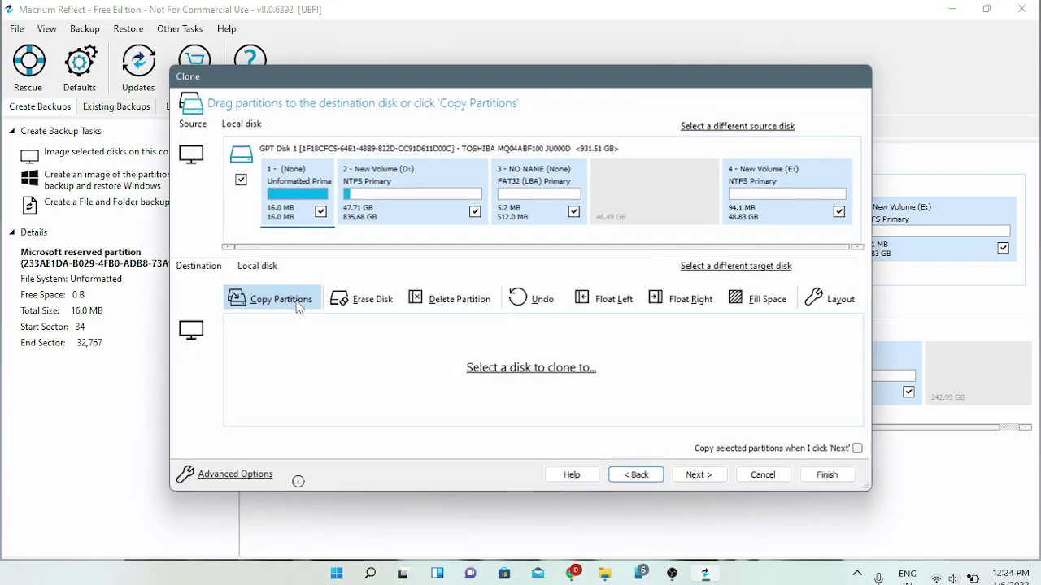
{"action": "left_click", "coordinate": [529, 370]}
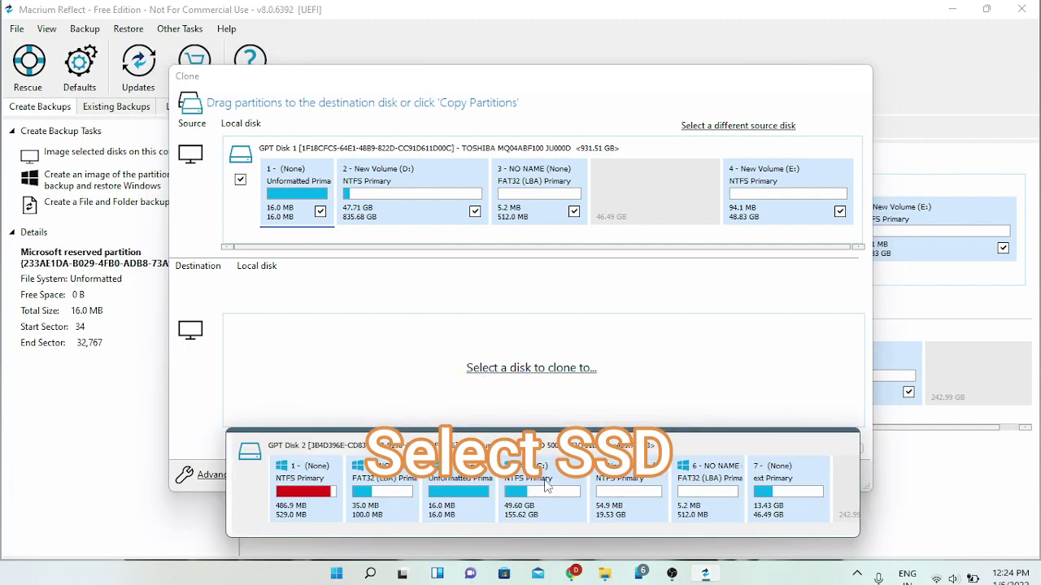
{"action": "left_click", "coordinate": [505, 503]}
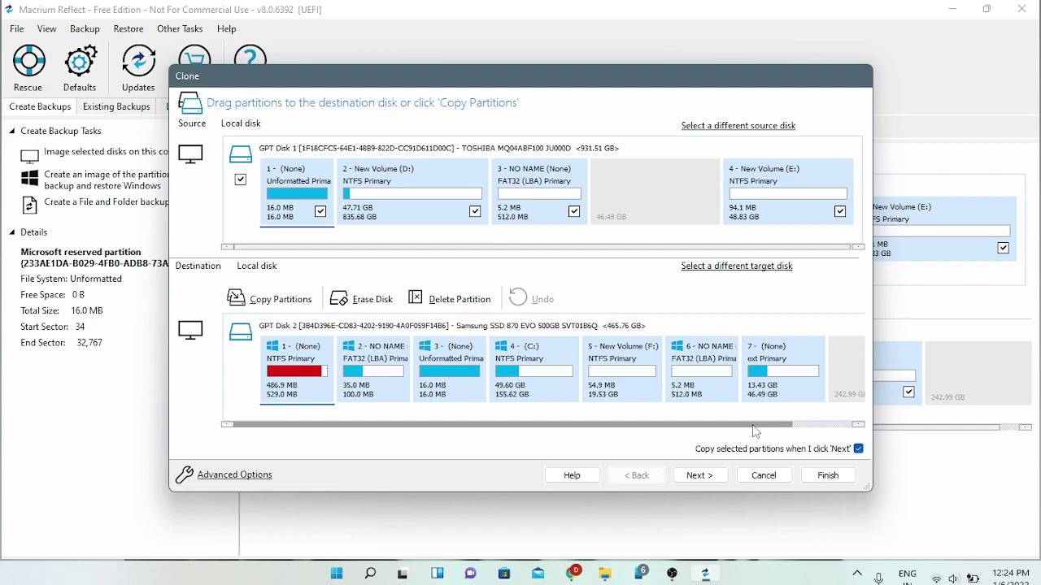
Copy the 512 MB FAT32 and 46.49 GB ext partitions onto the destination SSD and proceed to the clone summary
{"action": "left_click_drag", "start_coordinate": [756, 425], "coordinate": [815, 424]}
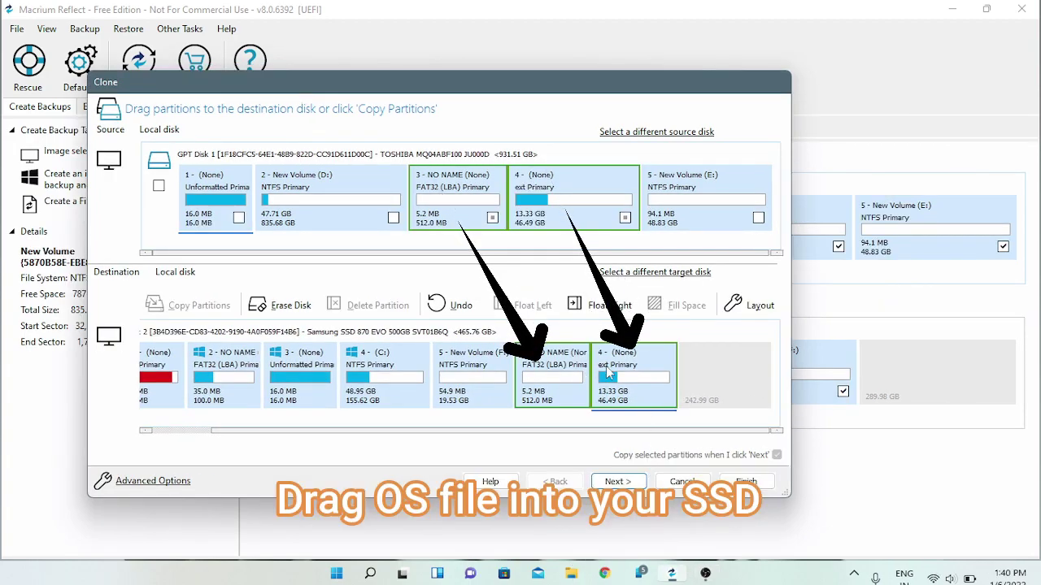
{"action": "left_click", "coordinate": [618, 481]}
{"action": "left_click", "coordinate": [616, 482]}
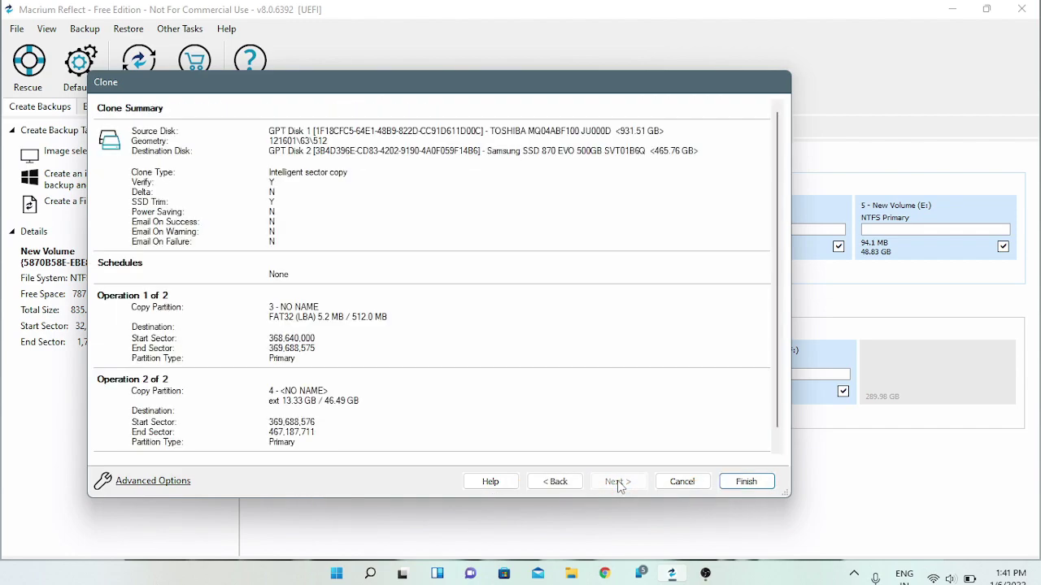
Run the clone to the SSD, then dismiss the completion message and notification and close the progress window
{"action": "left_click", "coordinate": [745, 481]}
{"action": "left_click", "coordinate": [580, 380]}
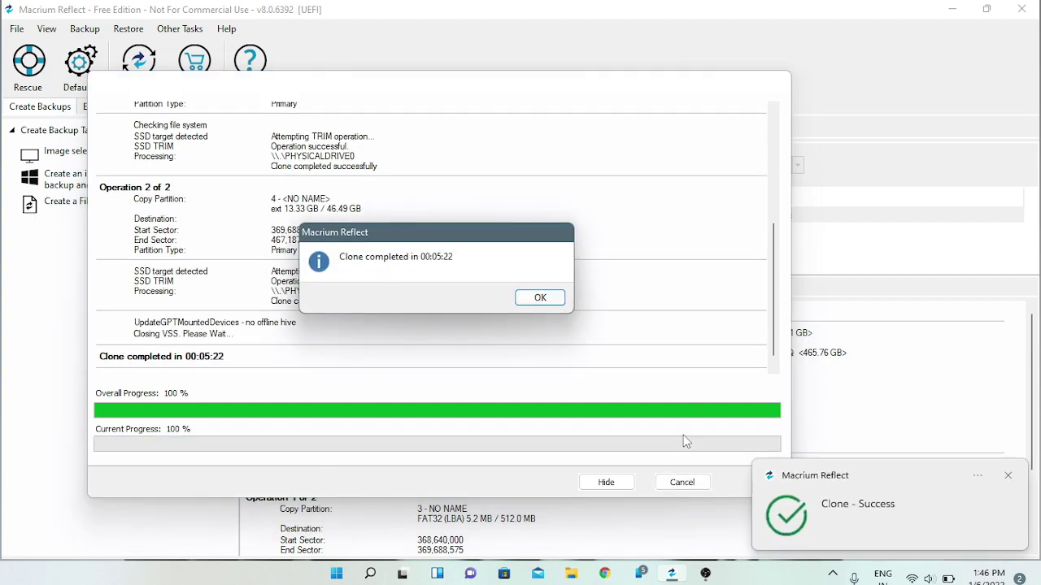
{"action": "left_click", "coordinate": [546, 305]}
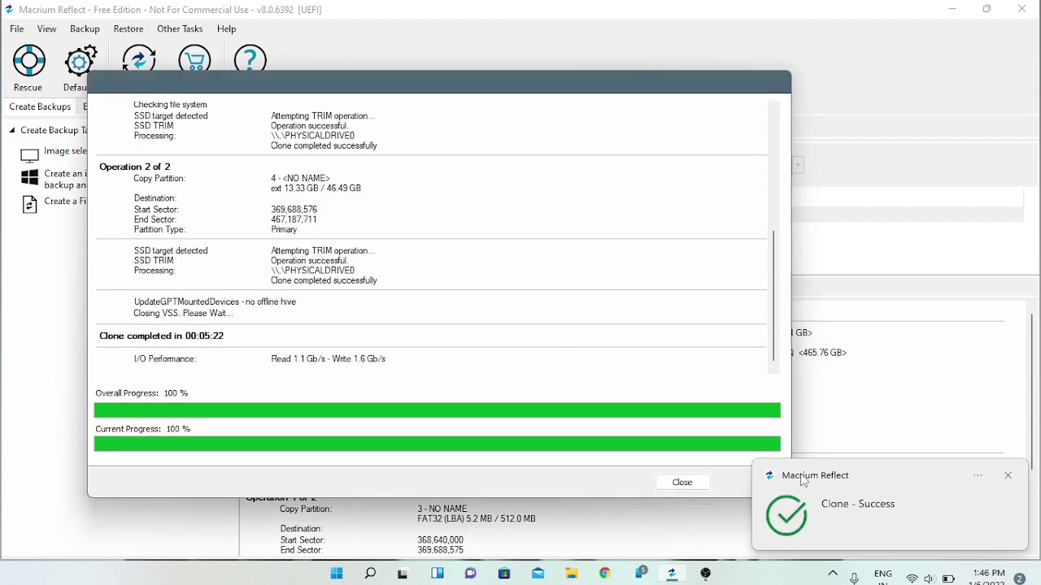
{"action": "left_click", "coordinate": [1006, 478]}
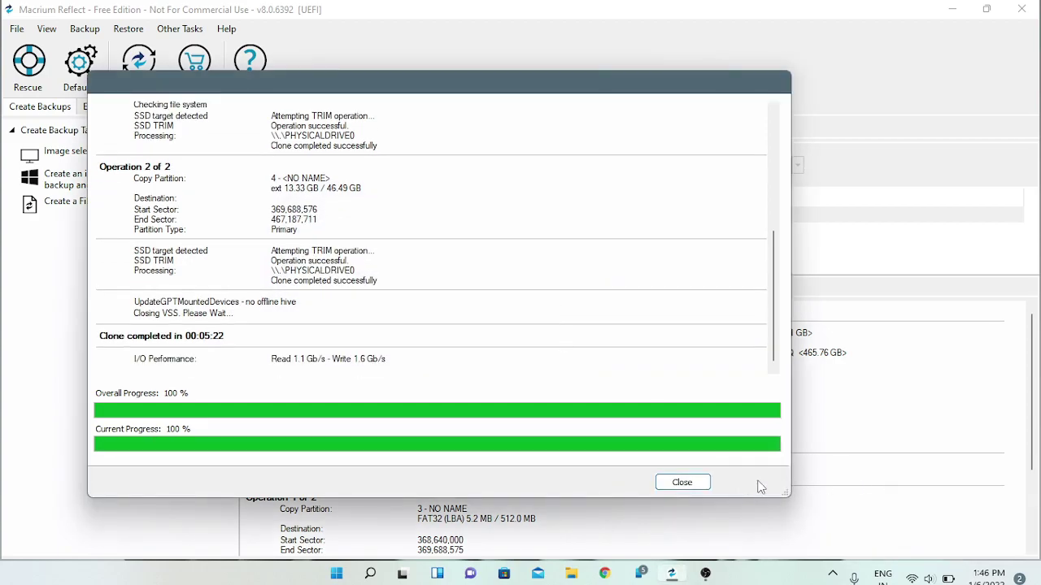
{"action": "left_click", "coordinate": [706, 482]}
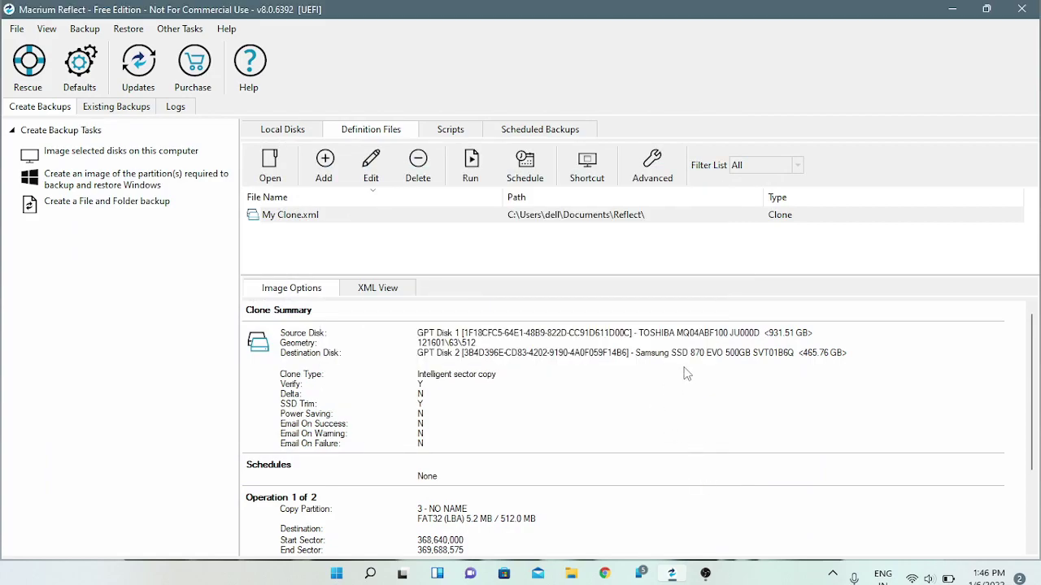
Close Macrium Reflect, examine the SSD's partitions with Disk Management in Computer Management, and close it
{"action": "left_click", "coordinate": [1021, 9]}
{"action": "right_click", "coordinate": [51, 92]}
{"action": "left_click", "coordinate": [103, 138]}
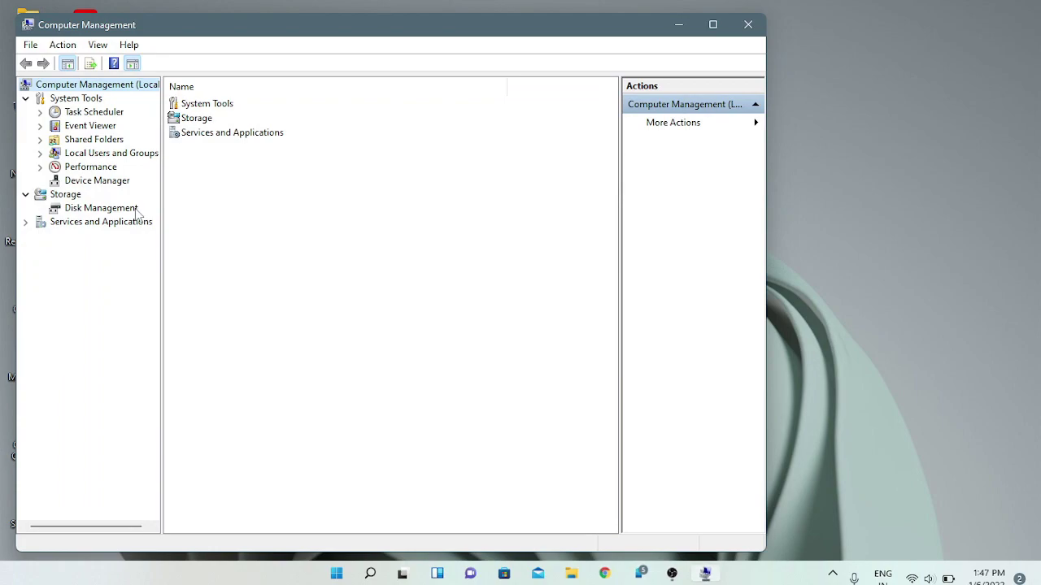
{"action": "left_click", "coordinate": [135, 209]}
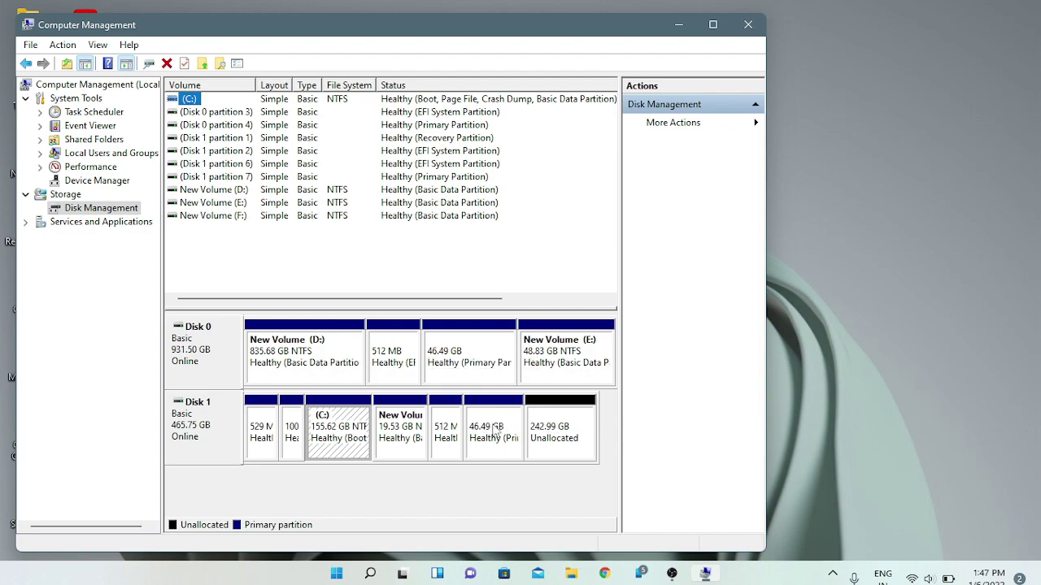
{"action": "left_click", "coordinate": [744, 25]}
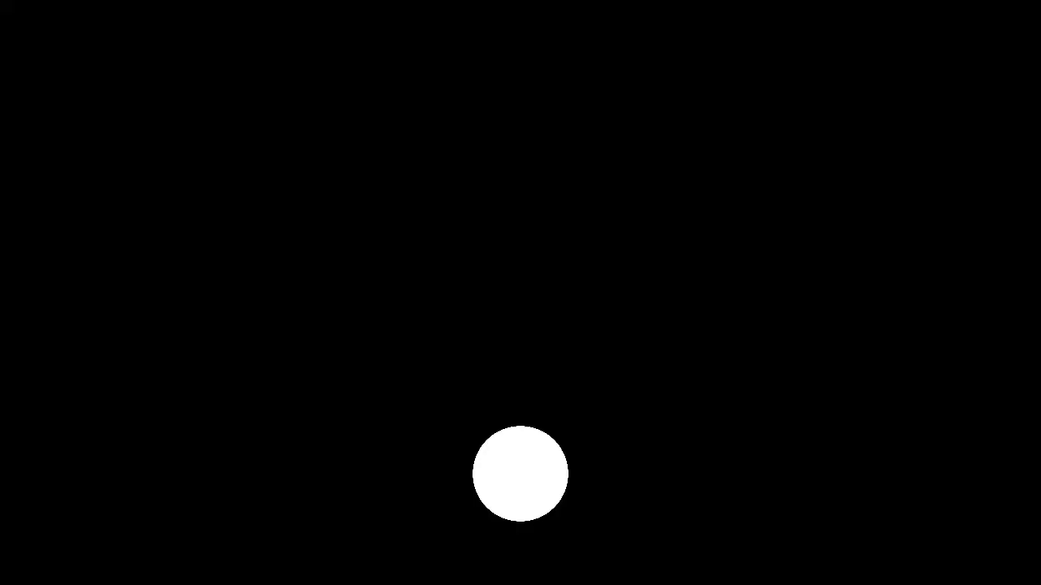